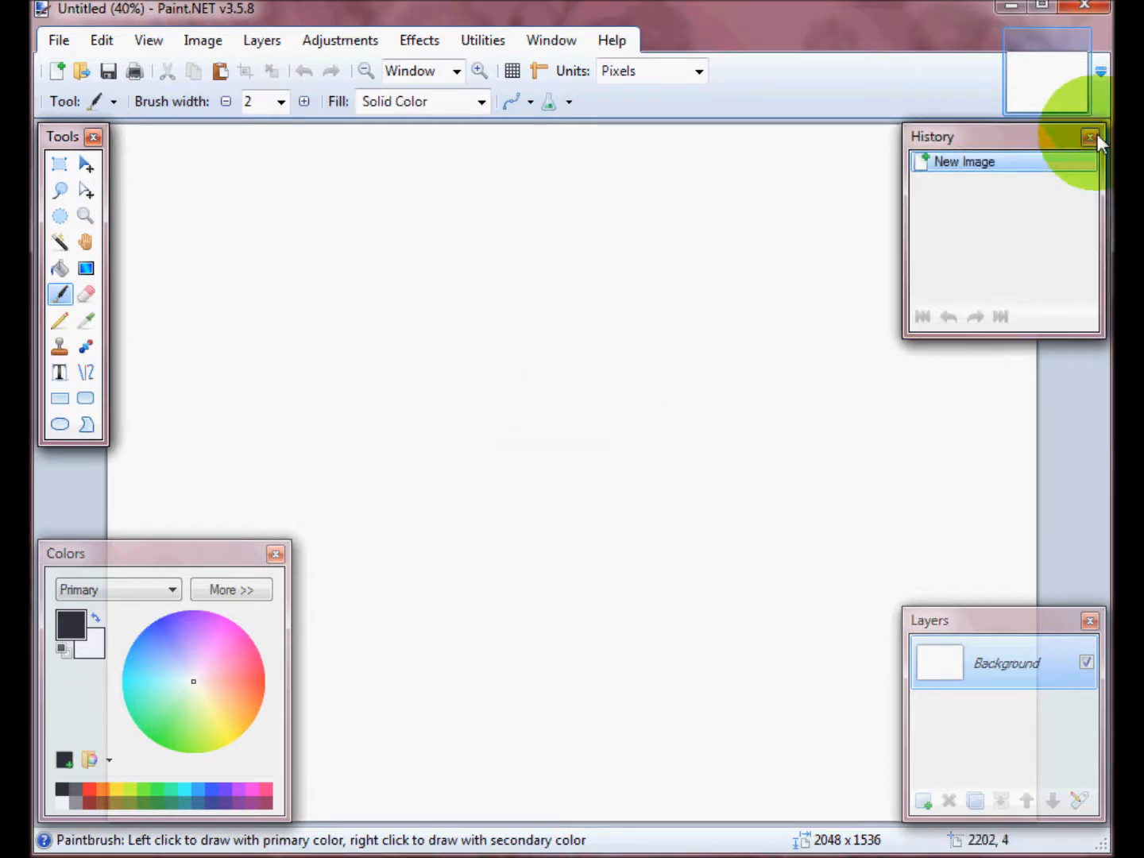
# Step: Close the History, Layers, Colors and Tools windows to clear the canvas area
pyautogui.click(1092, 138)
pyautogui.click(1088, 621)
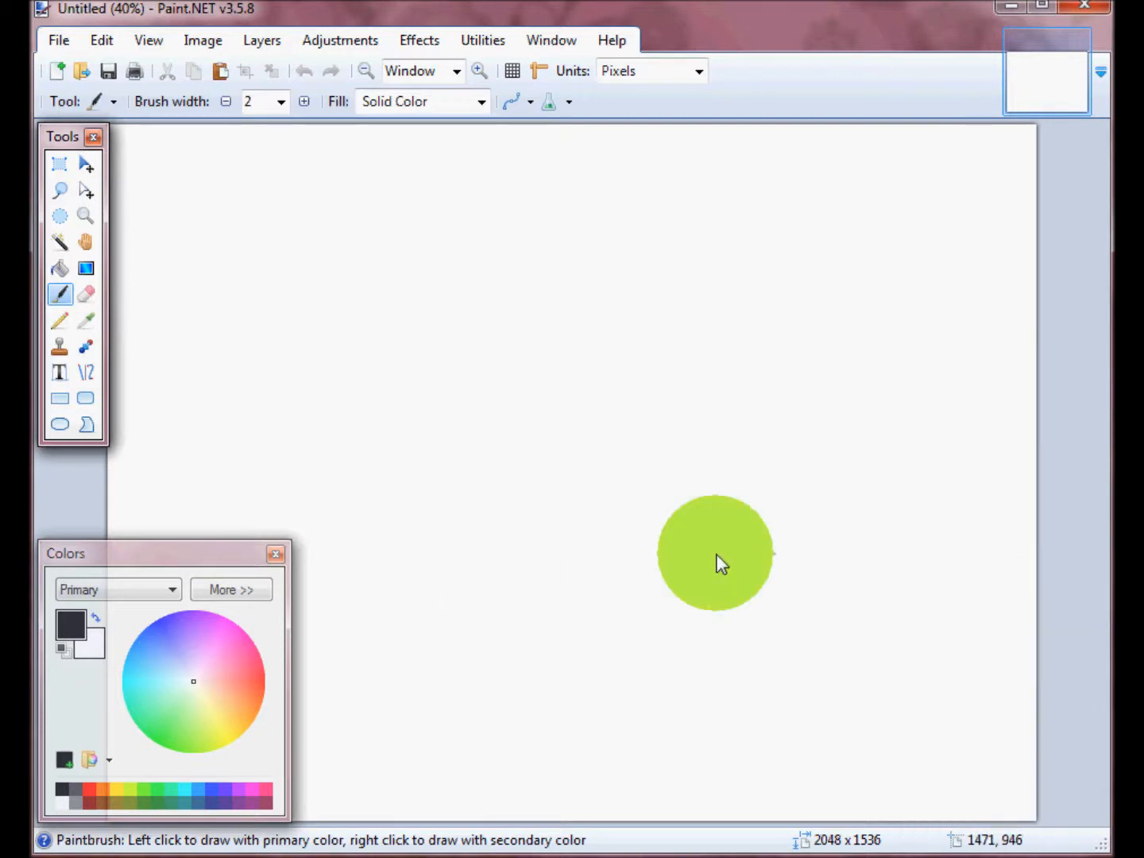
pyautogui.click(283, 561)
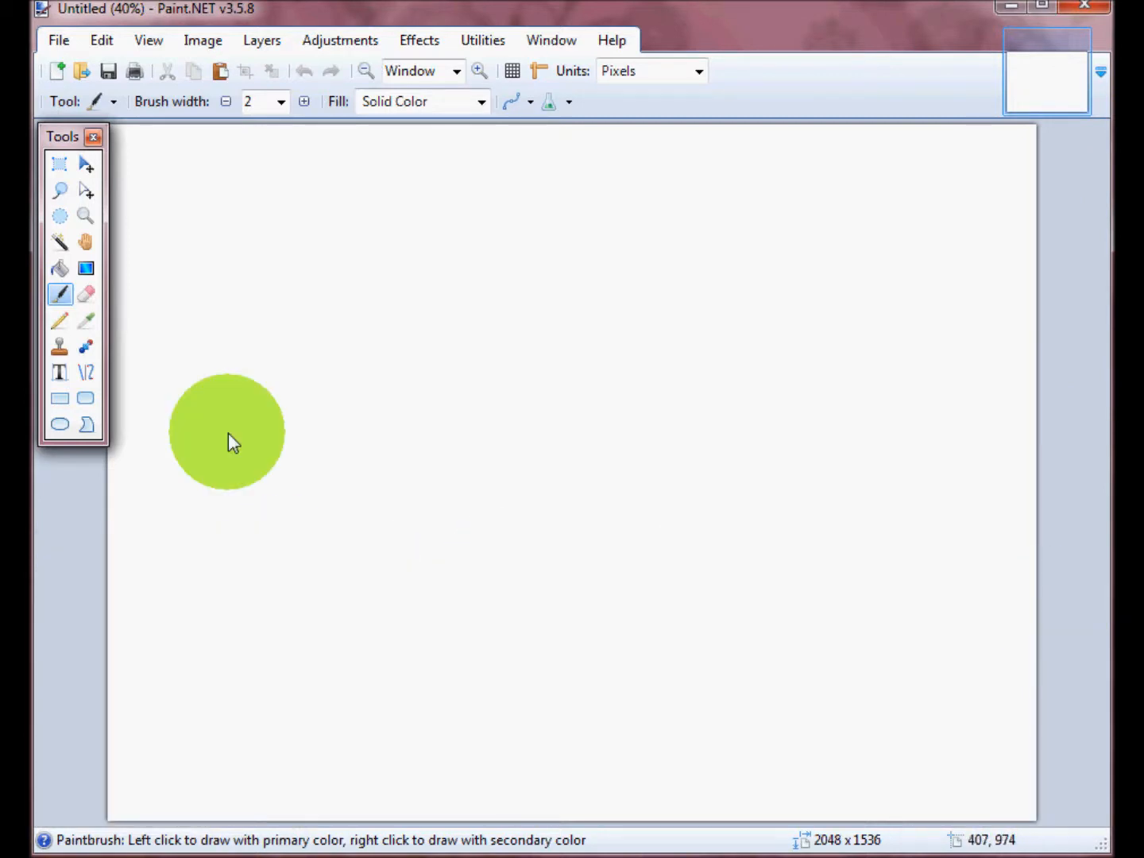
pyautogui.click(94, 137)
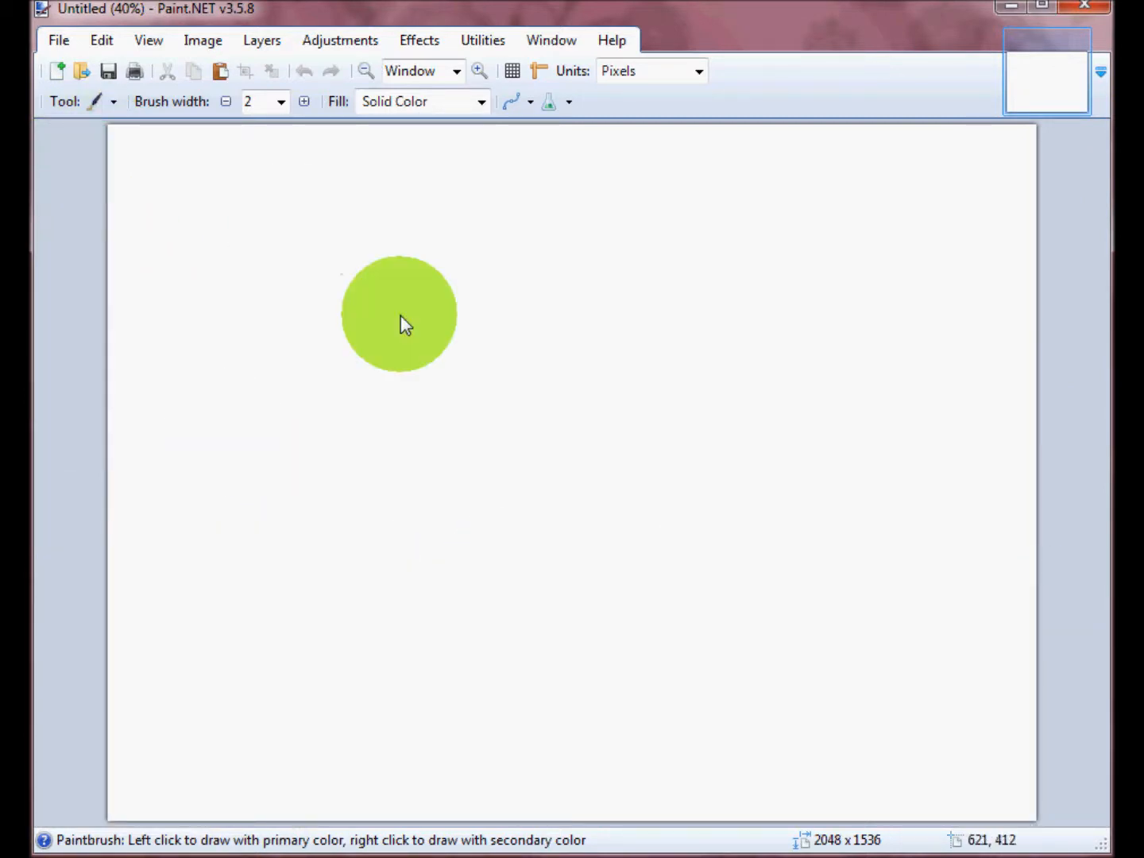
# Step: Open the image garden_patch.jpg from the Quilt Blocks folder
pyautogui.click(50, 45)
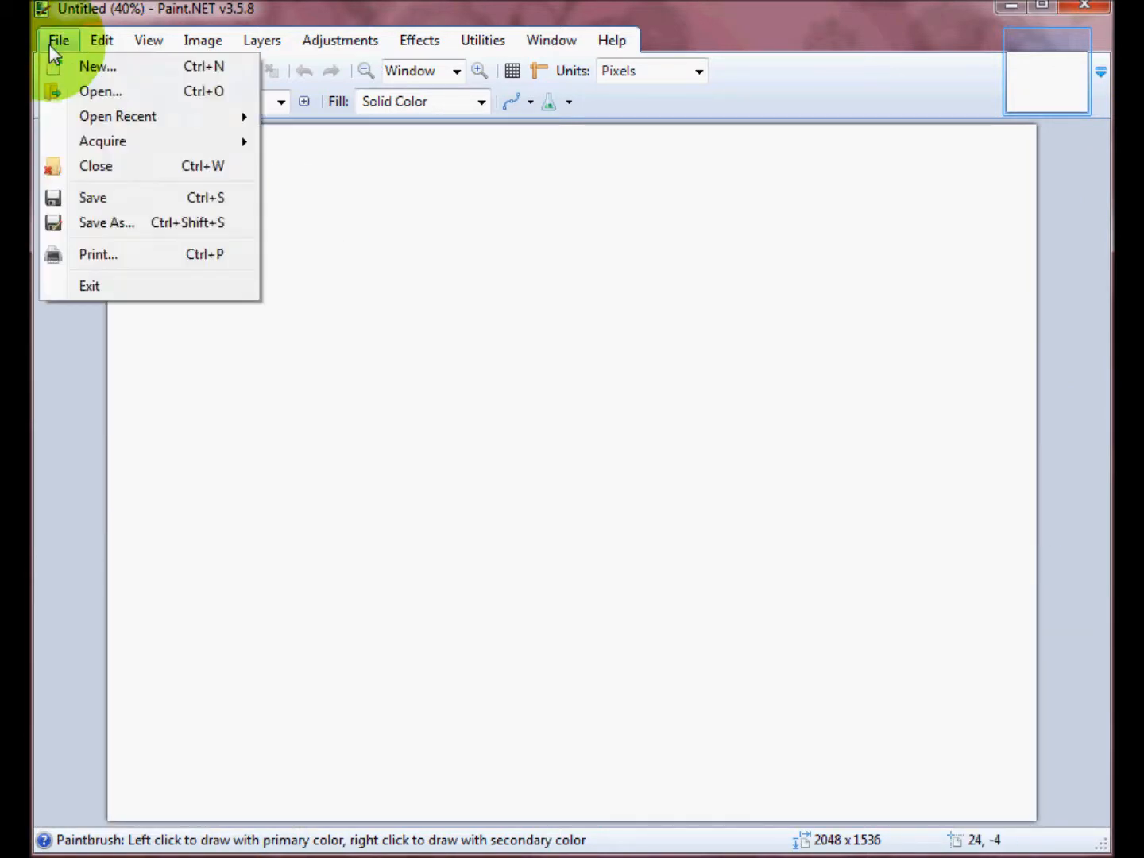
pyautogui.click(67, 92)
pyautogui.click(369, 240)
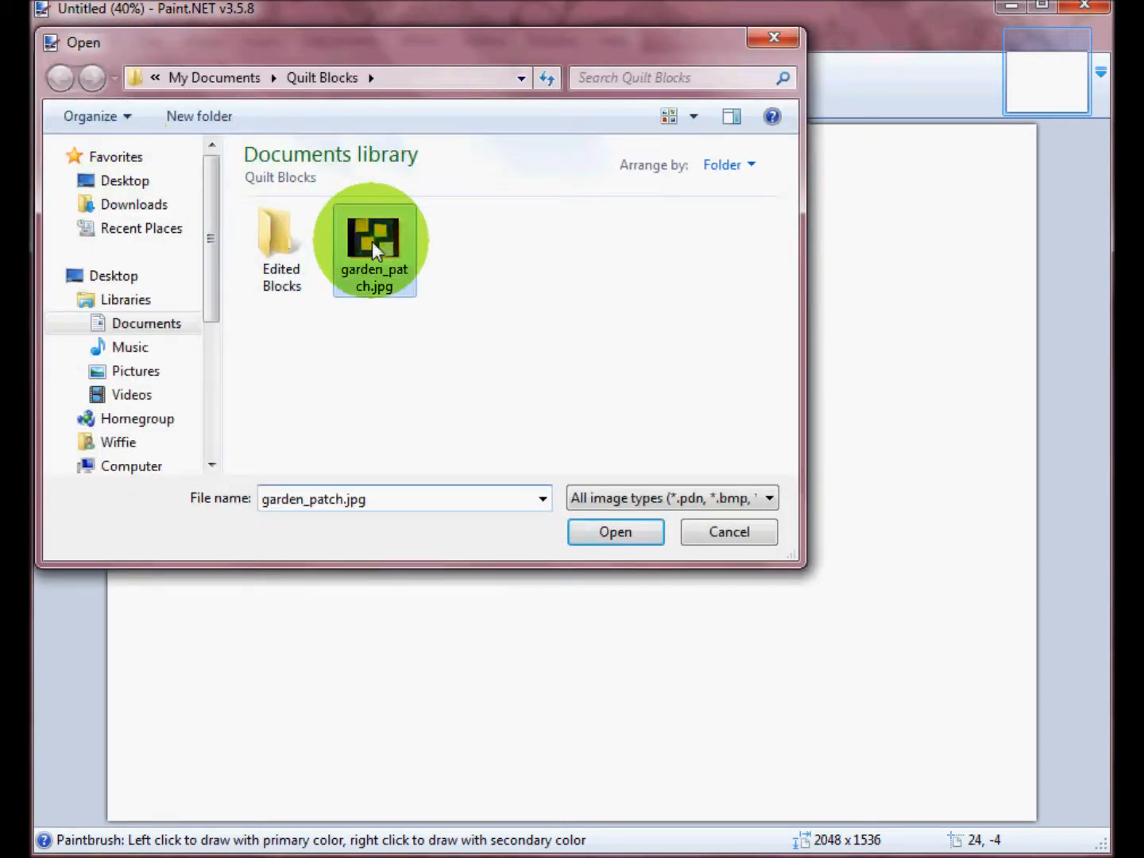
pyautogui.click(601, 530)
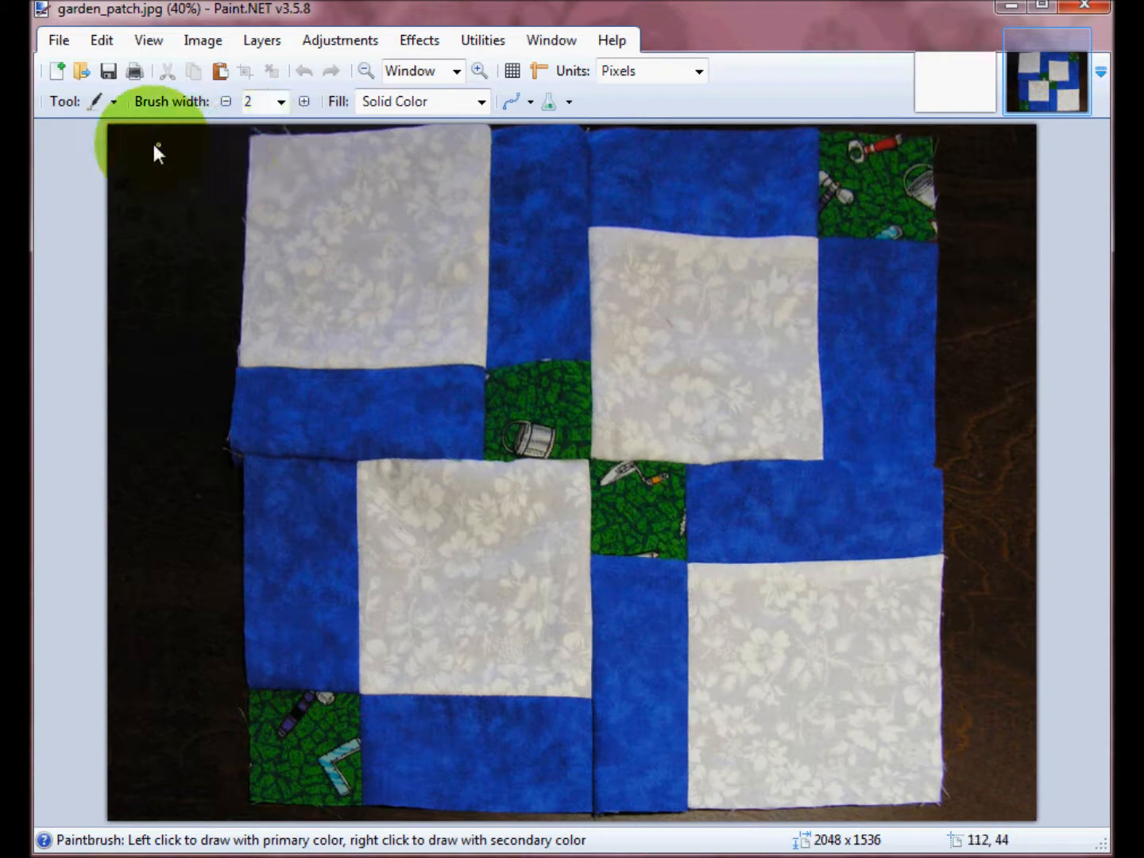
# Step: Activate Rectangle Select and constrain it to a fixed ratio with width 1 and height 1
pyautogui.click(116, 103)
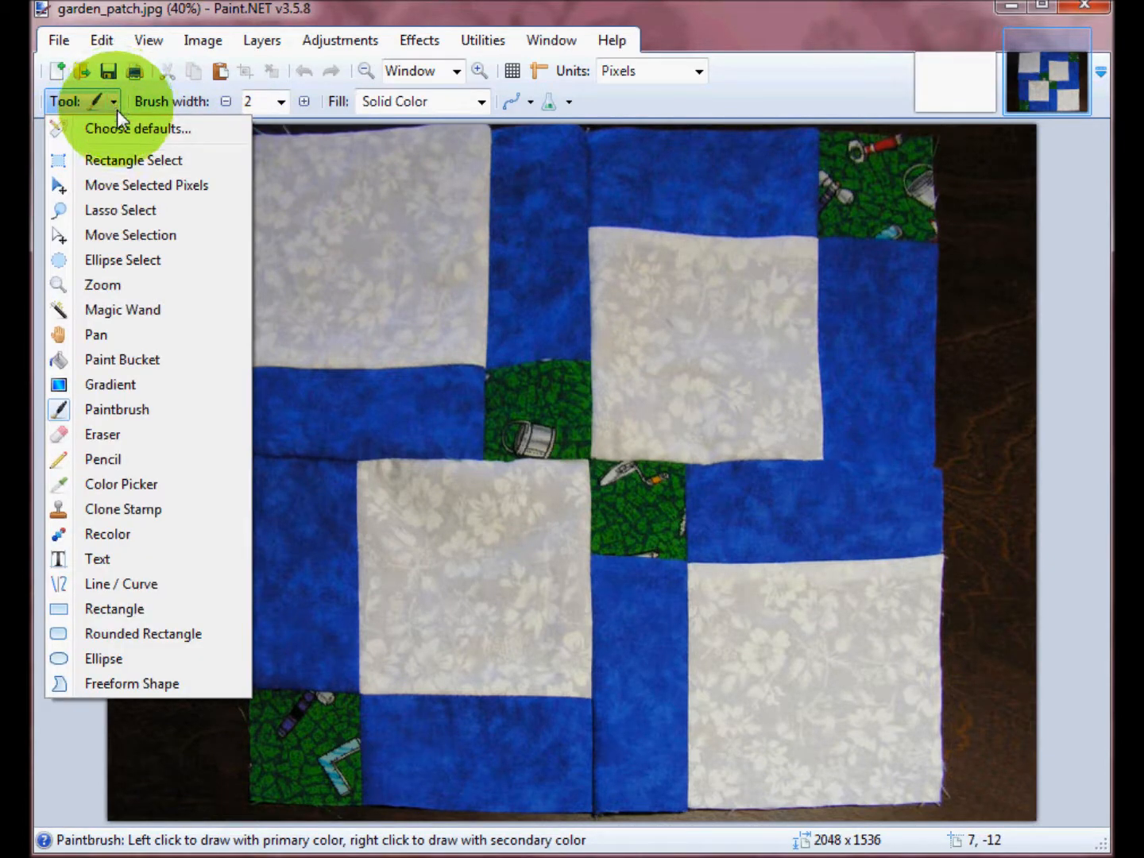
pyautogui.click(220, 163)
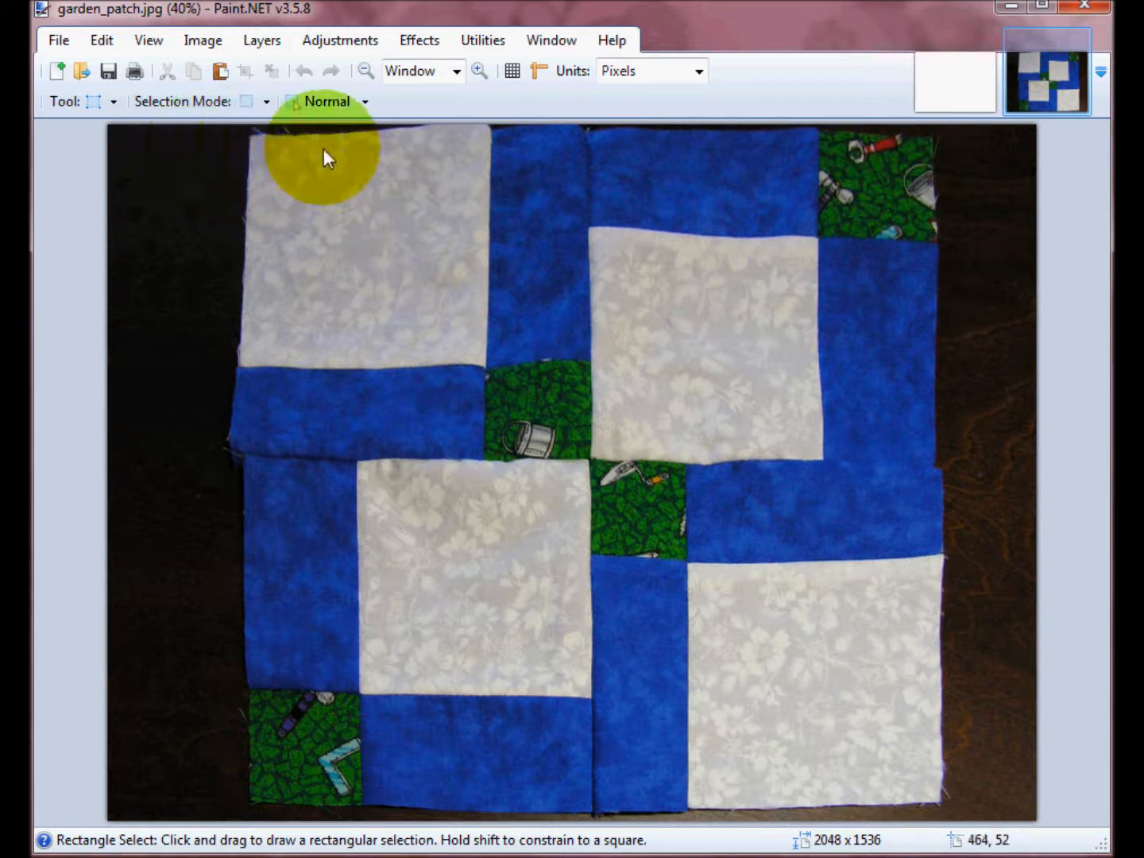
pyautogui.click(364, 107)
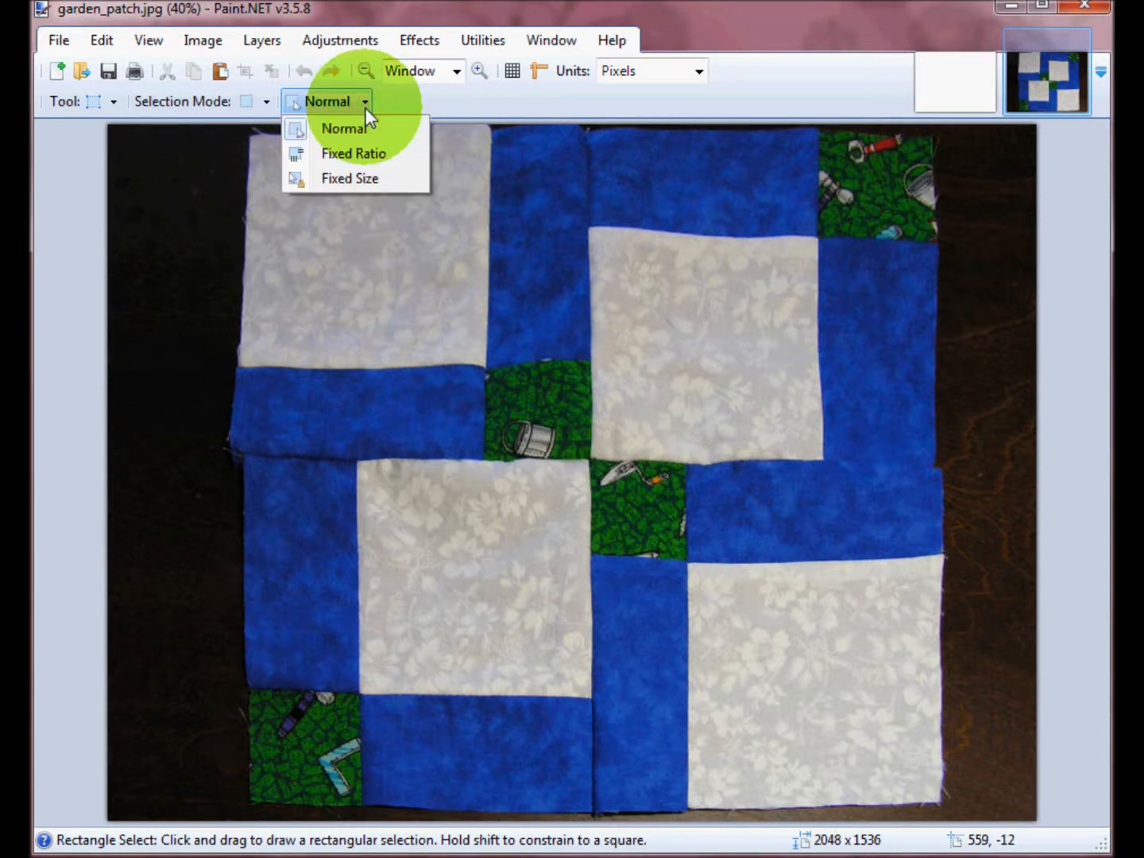
pyautogui.click(398, 154)
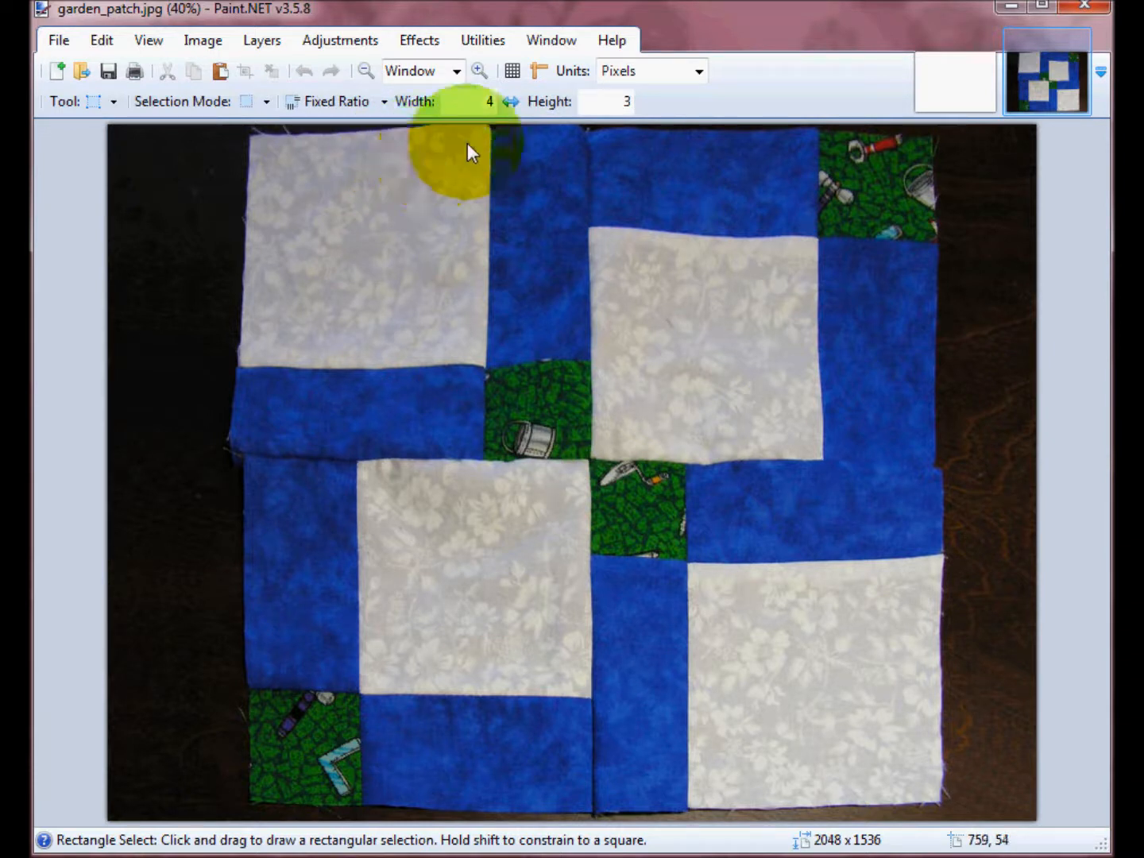
pyautogui.doubleClick(476, 110)
pyautogui.write('1')
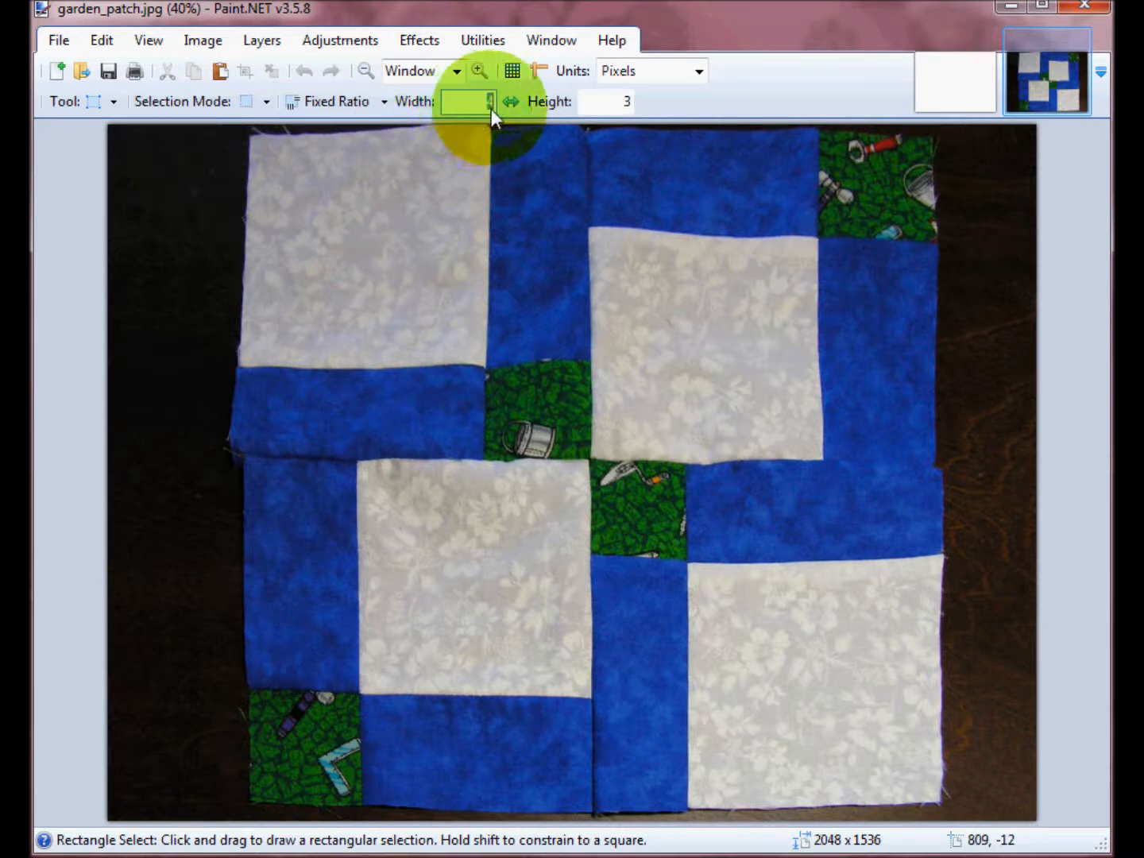
pyautogui.doubleClick(624, 112)
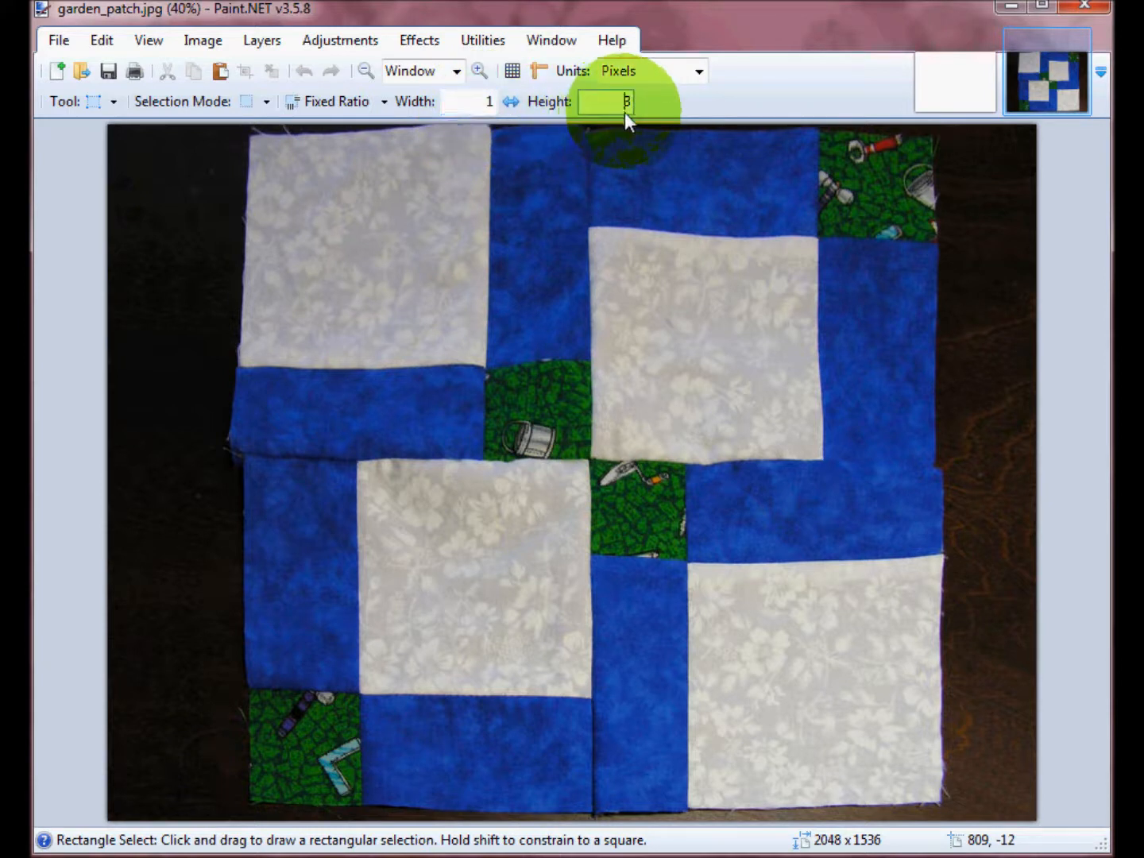
pyautogui.write('1')
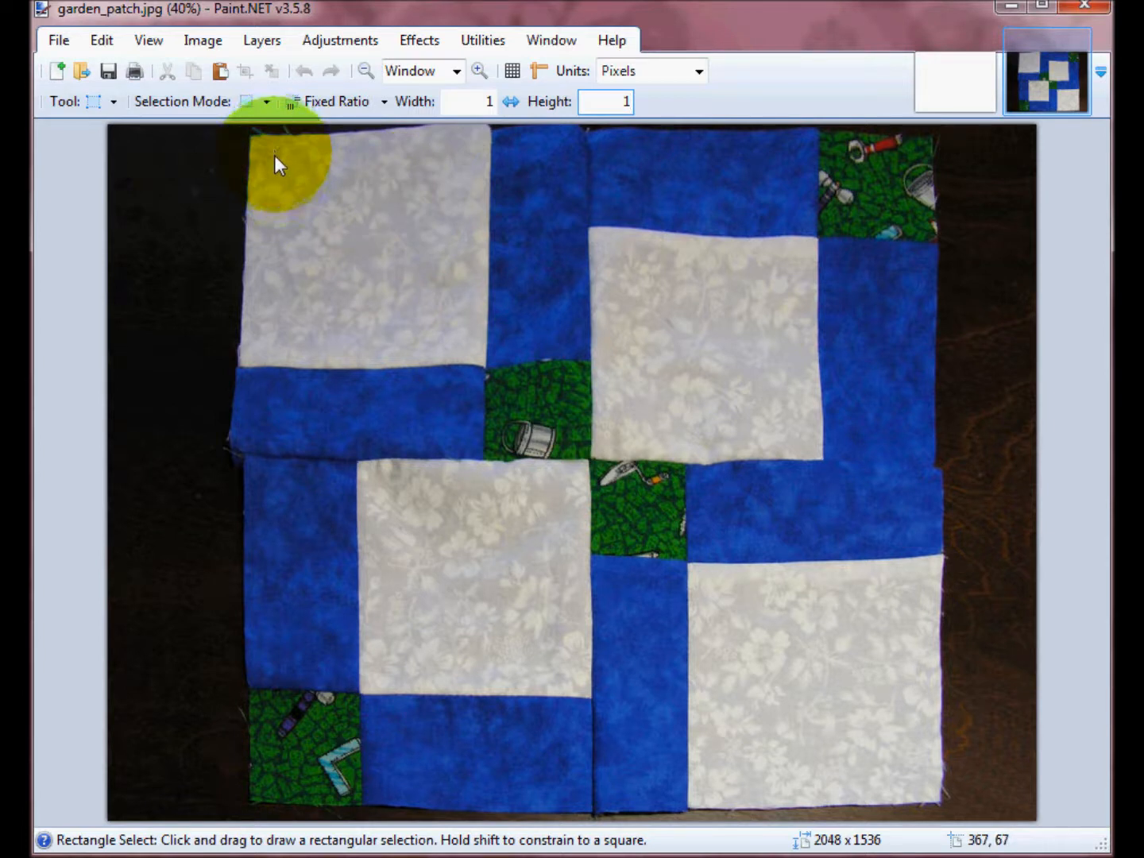
# Step: Select a square of about 1394 x 1394 pixels inside the quilt block's edges and crop the image to it
pyautogui.moveTo(275, 155); pyautogui.dragTo(987, 789)
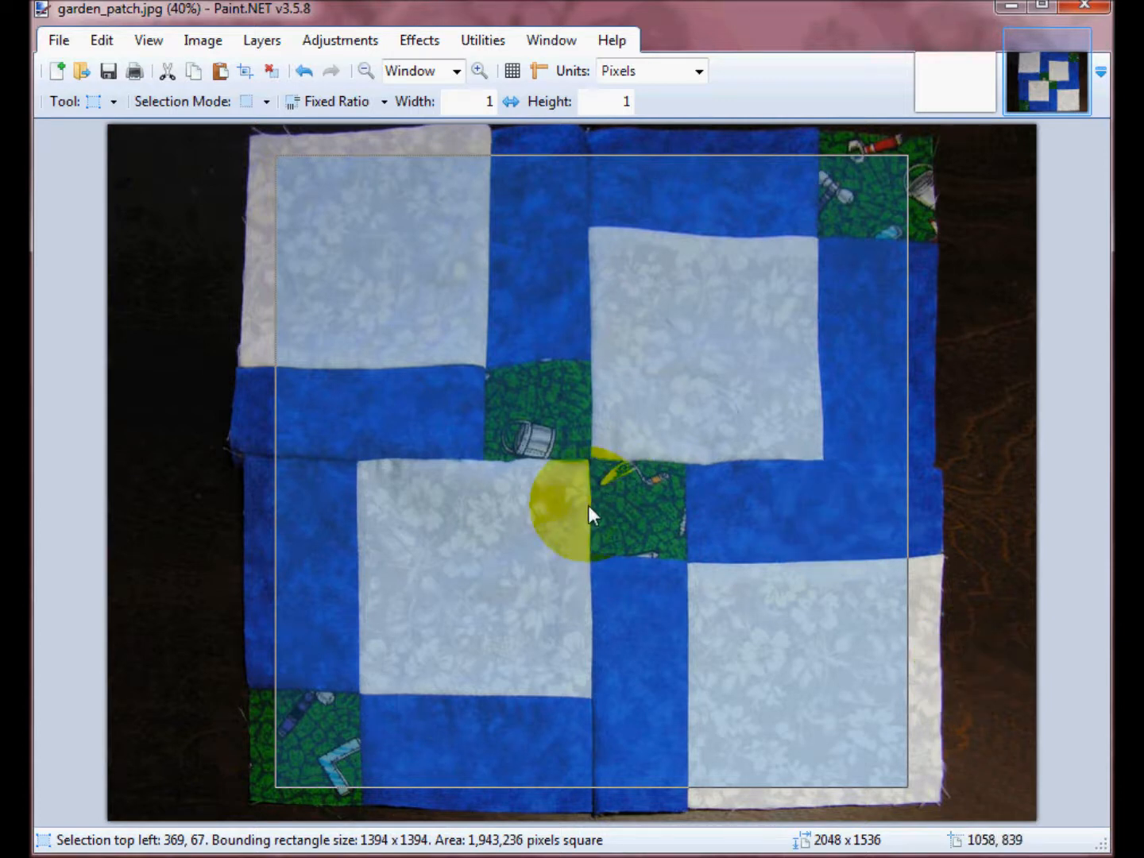
pyautogui.click(204, 39)
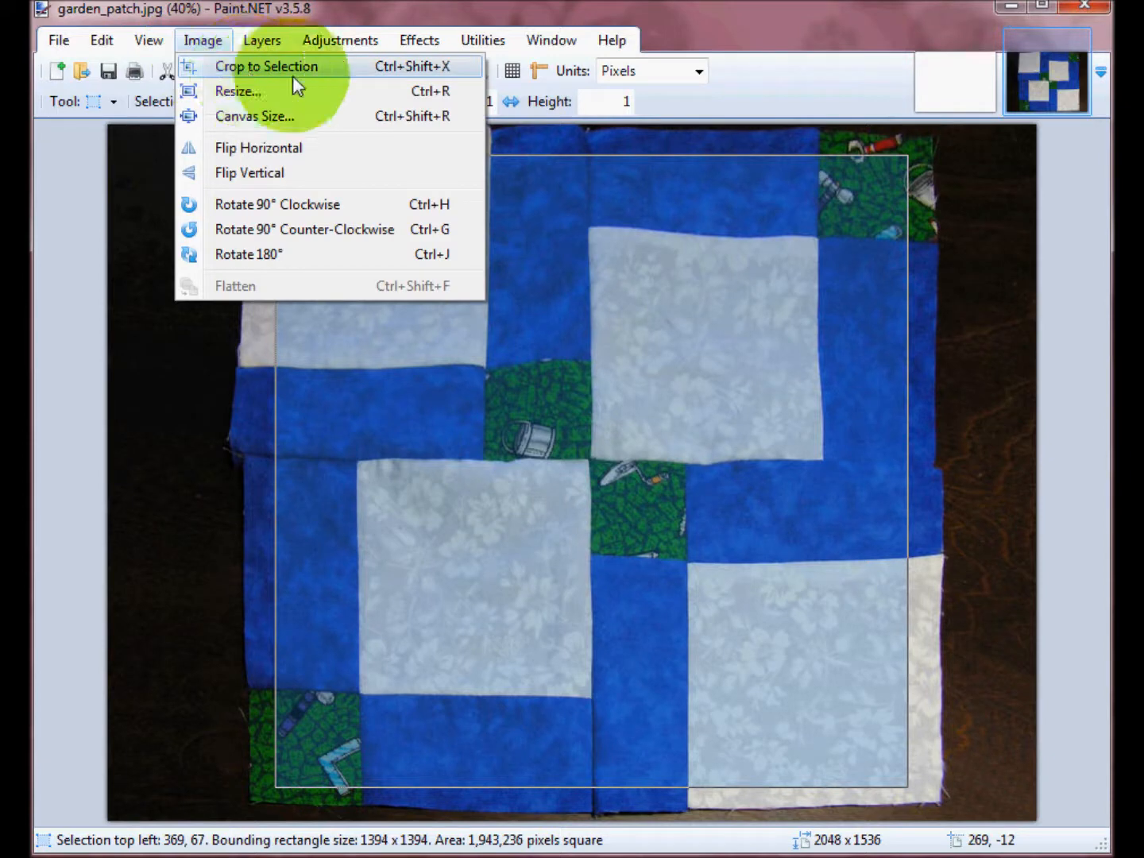
pyautogui.click(363, 71)
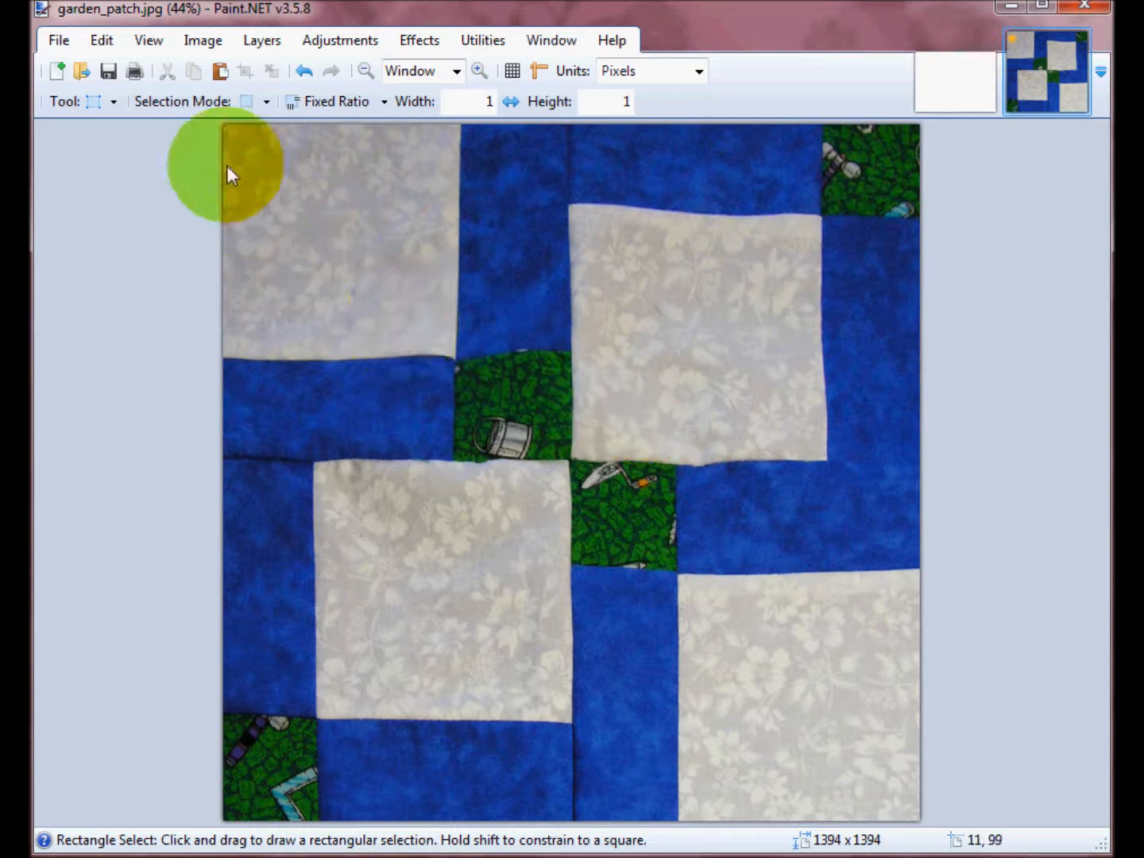
# Step: Open the Resize settings for the cropped quilt block image
pyautogui.click(215, 39)
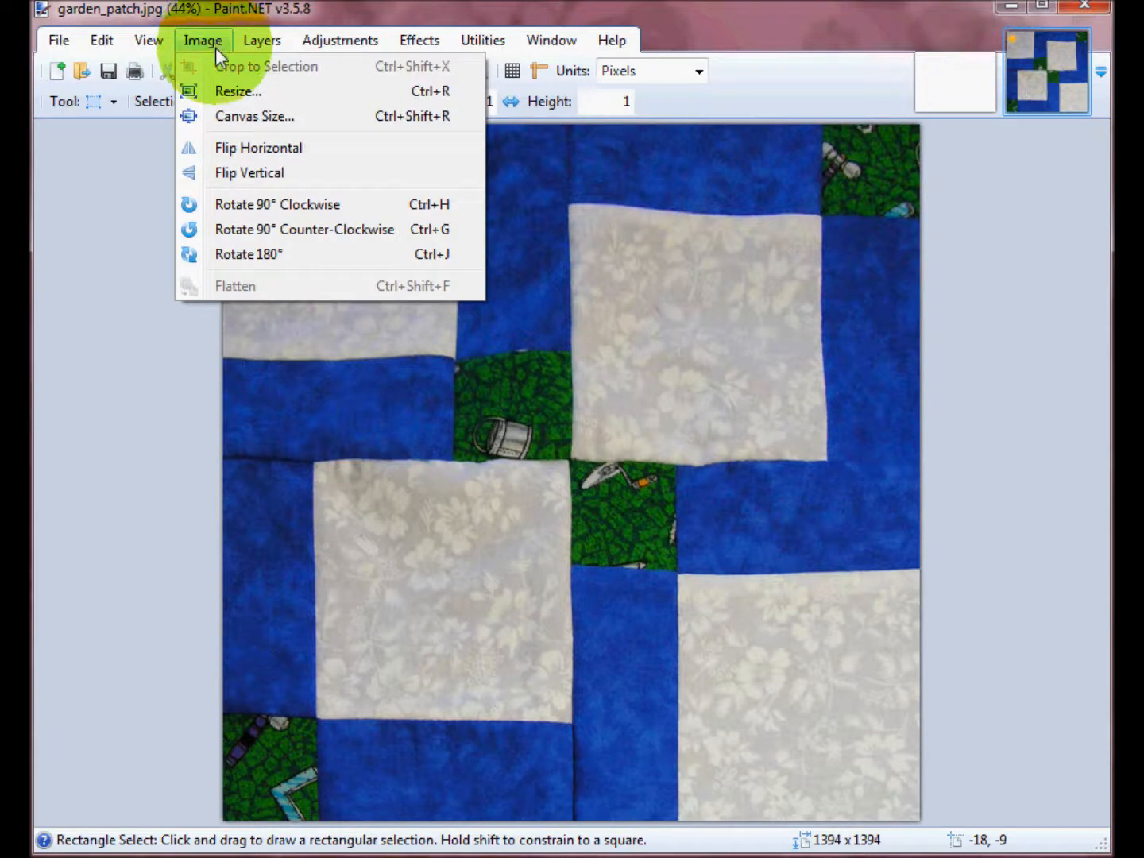
pyautogui.click(329, 91)
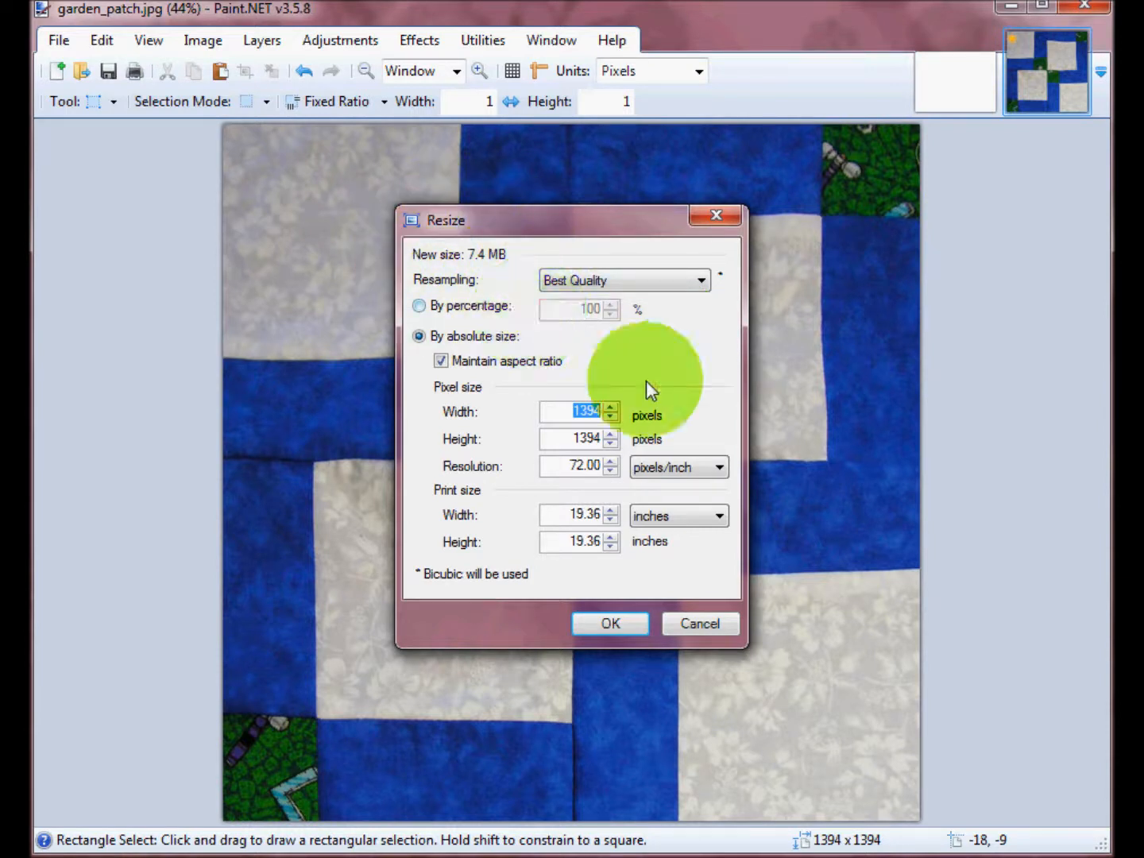
# Step: Lower the image's pixel width gradually to 1381 with the aspect ratio maintained
pyautogui.click(611, 417)
pyautogui.click(612, 416)
pyautogui.click(611, 416)
pyautogui.click(611, 417)
pyautogui.click(611, 416)
pyautogui.click(611, 416)
pyautogui.click(611, 416)
pyautogui.click(612, 416)
pyautogui.click(611, 417)
pyautogui.click(611, 417)
pyautogui.click(611, 417)
pyautogui.click(612, 416)
pyautogui.click(611, 416)
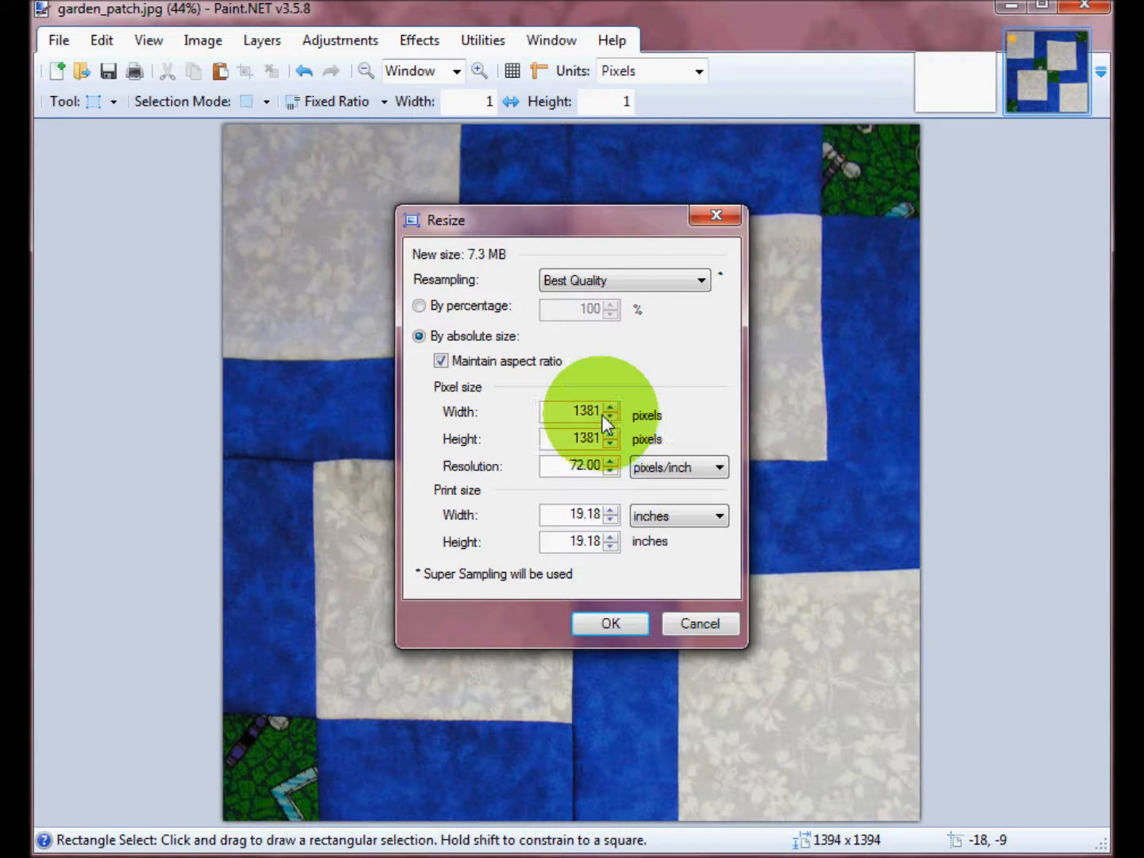
# Step: Set the width to 160 pixels with the aspect ratio maintained and apply the resize
pyautogui.doubleClick(593, 407)
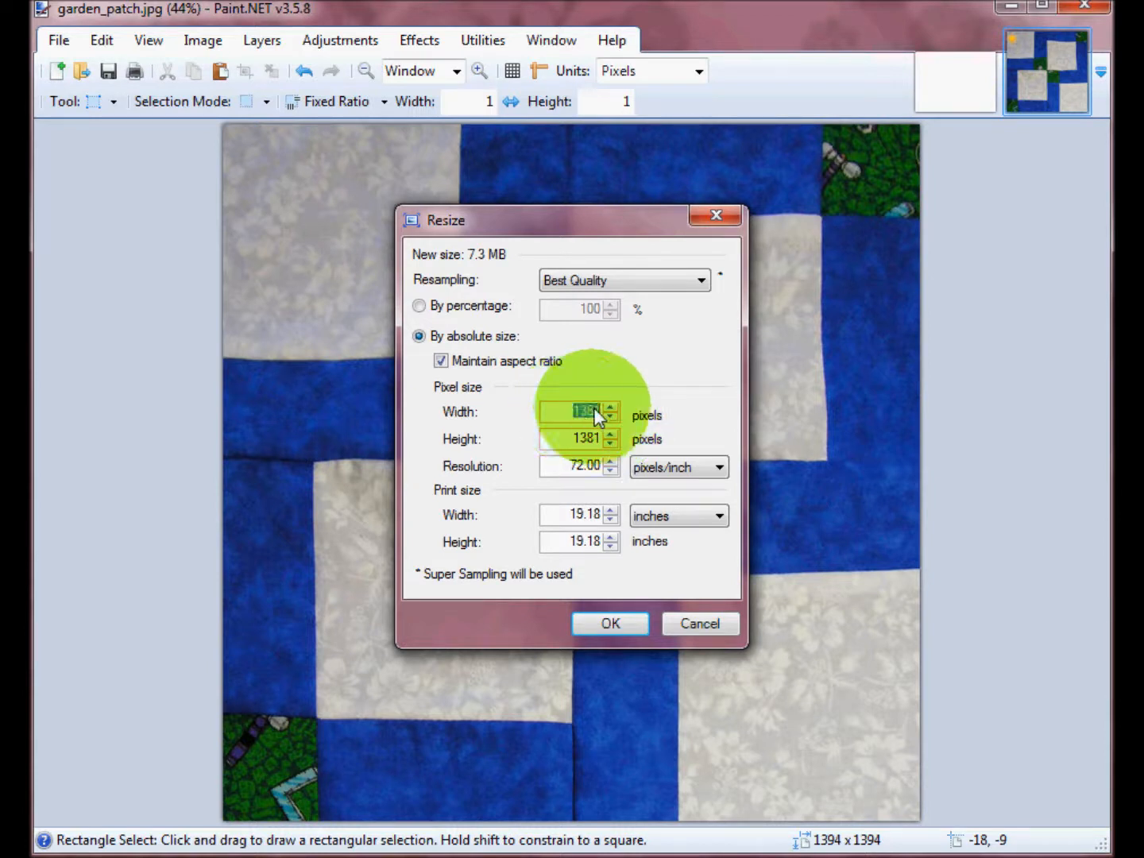
pyautogui.write('160')
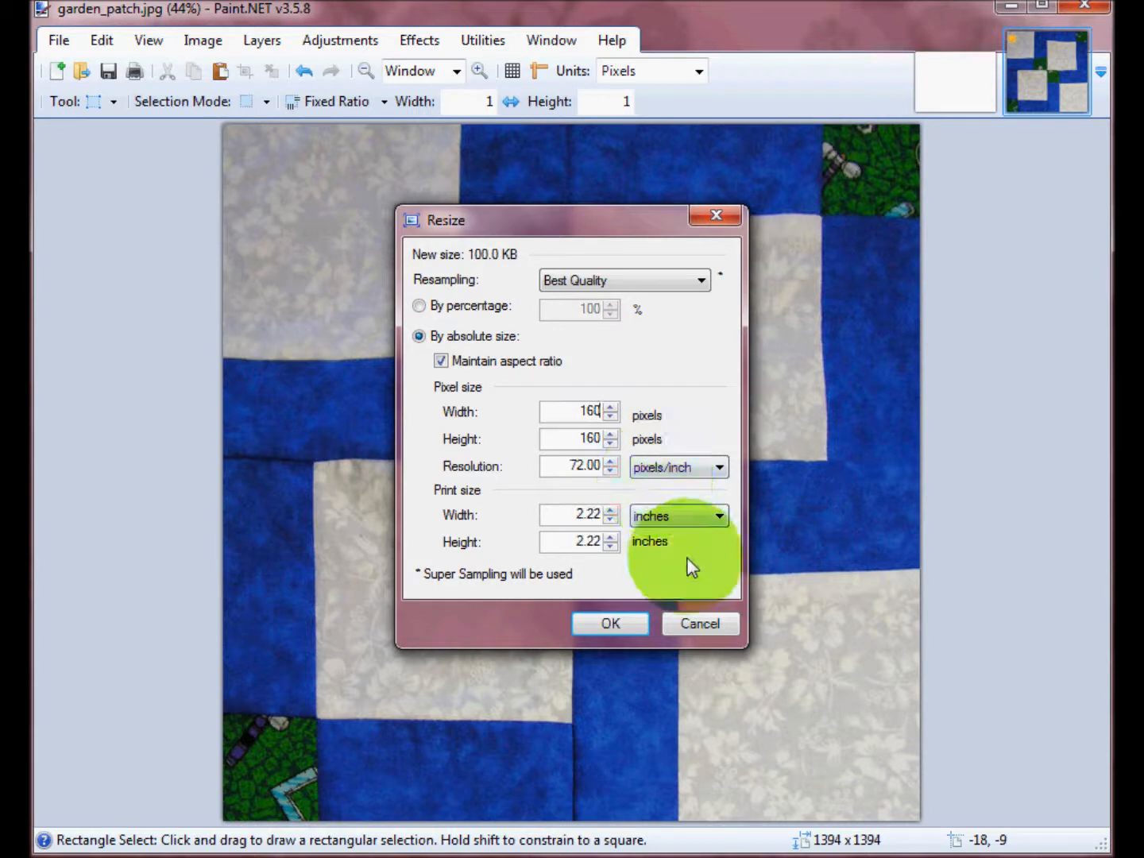
pyautogui.click(612, 623)
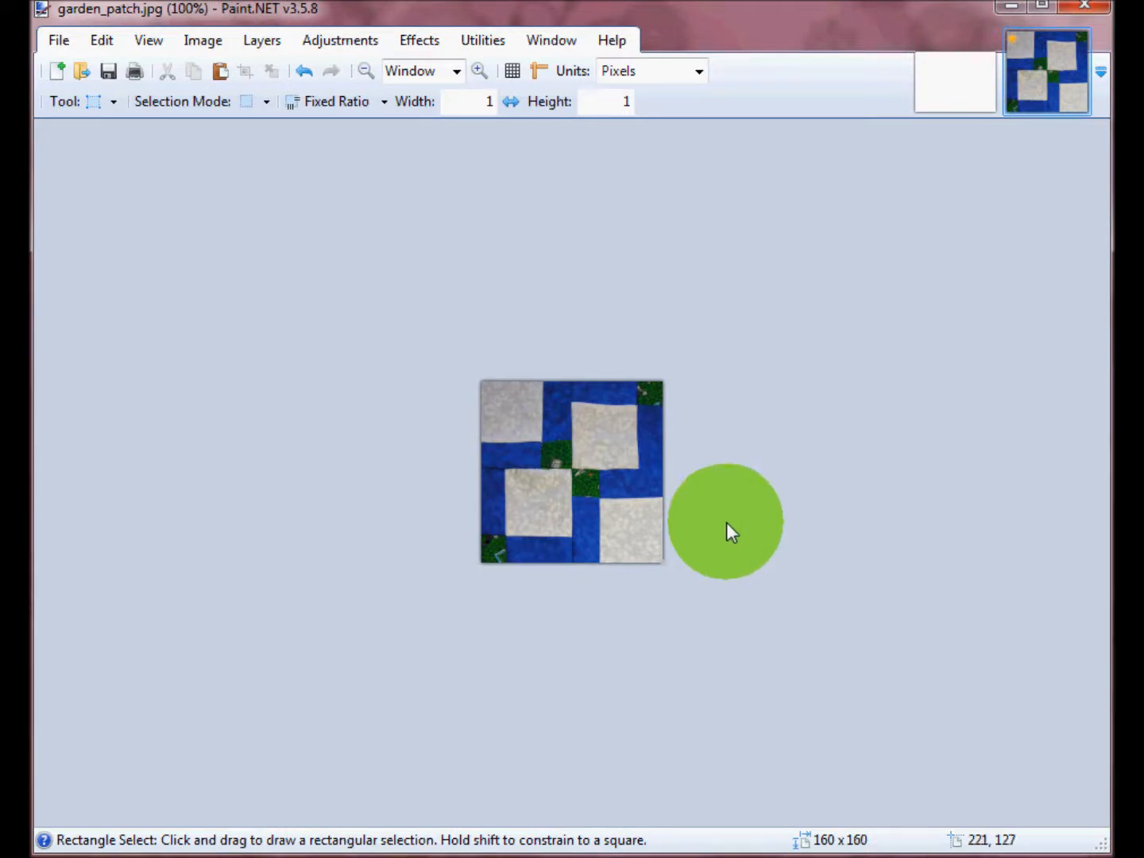
# Step: Save a copy of the image as garden_patch.jpg in JPEG format in the Edited Blocks folder
pyautogui.click(67, 46)
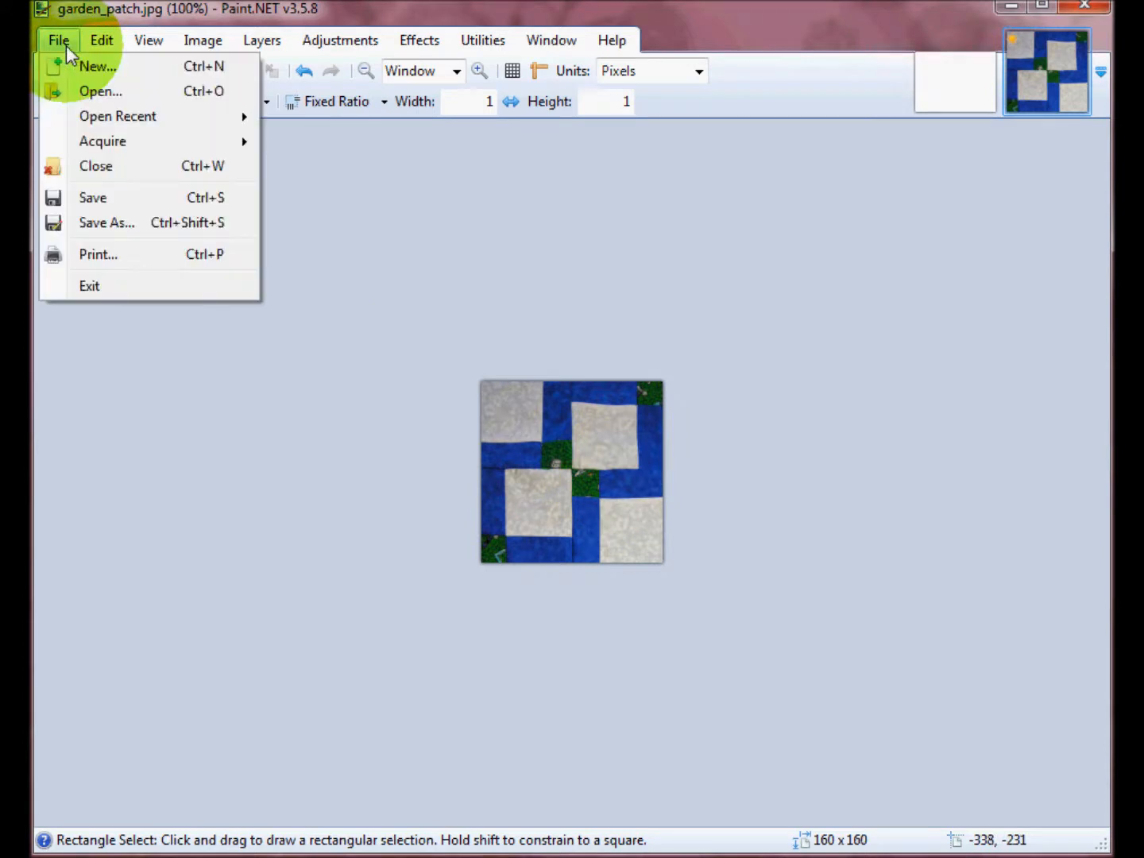
pyautogui.click(139, 222)
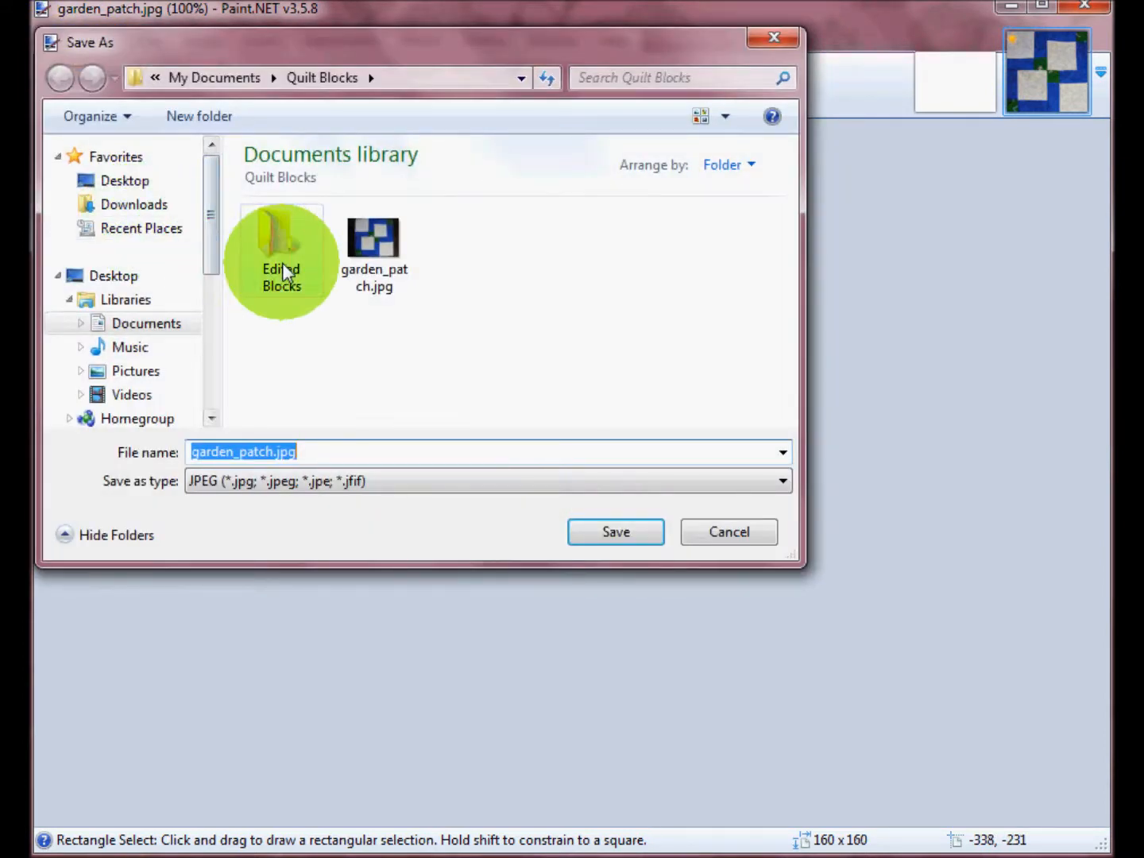
pyautogui.doubleClick(283, 269)
pyautogui.click(352, 479)
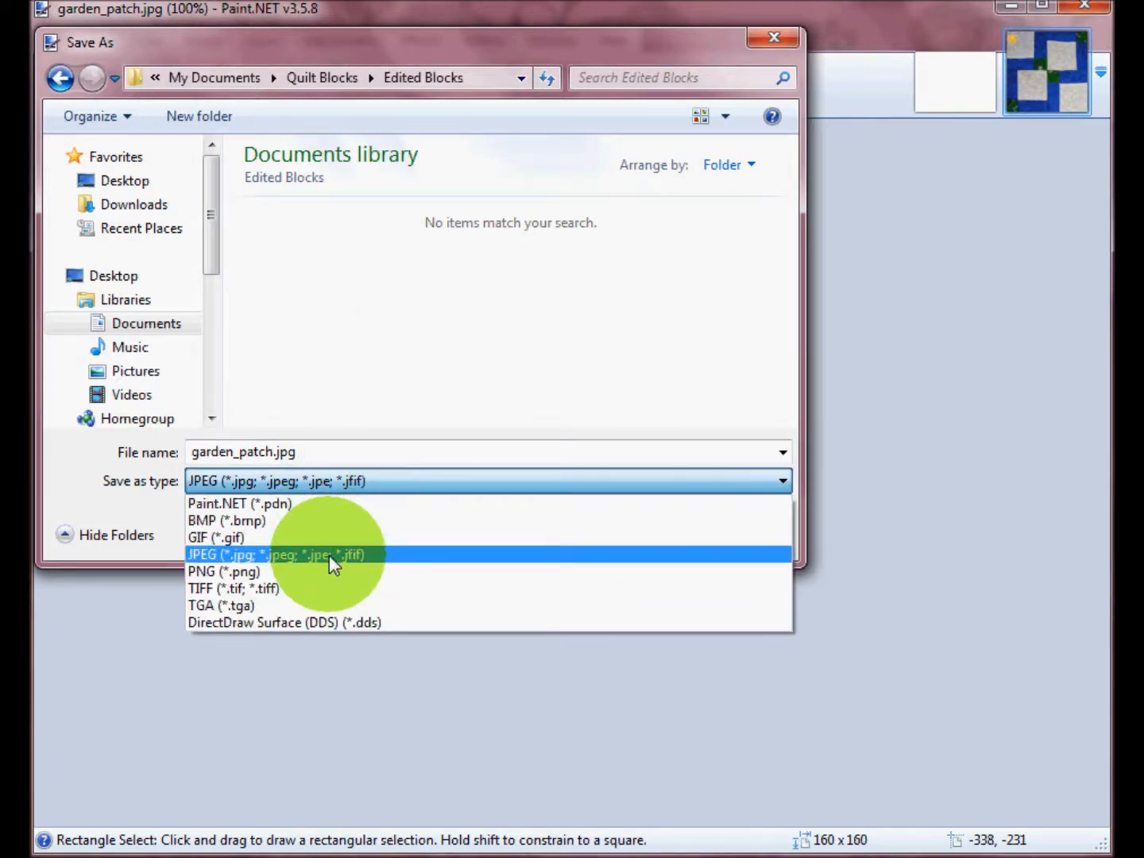
pyautogui.click(329, 553)
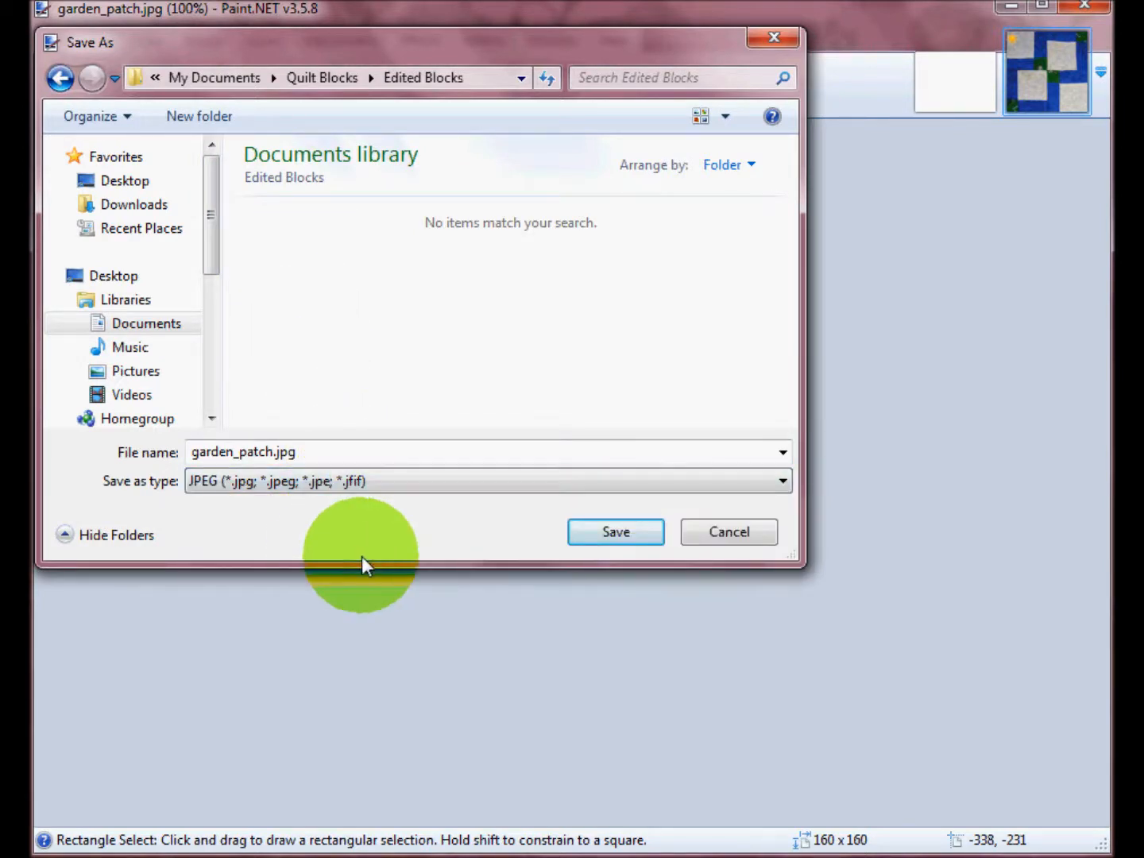
pyautogui.click(656, 534)
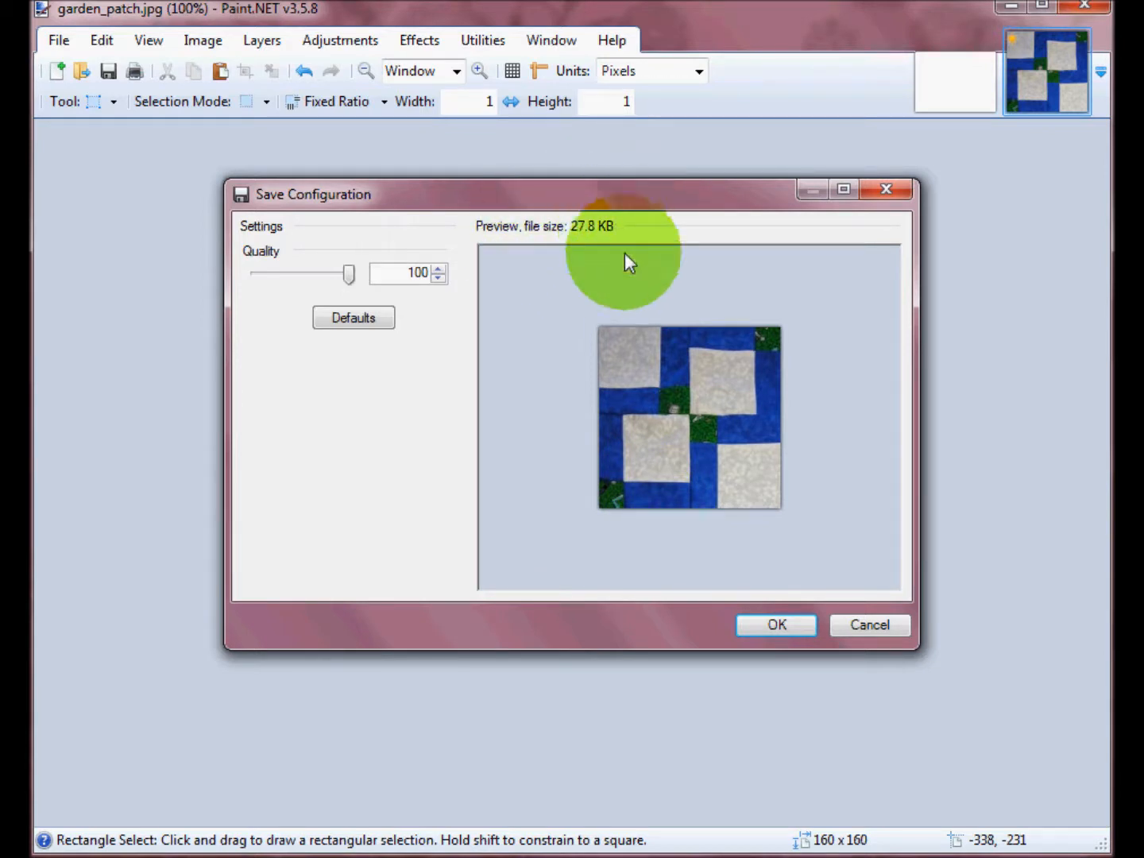
# Step: Set the JPEG quality to 100 and finish saving the image
pyautogui.click(438, 277)
pyautogui.click(440, 270)
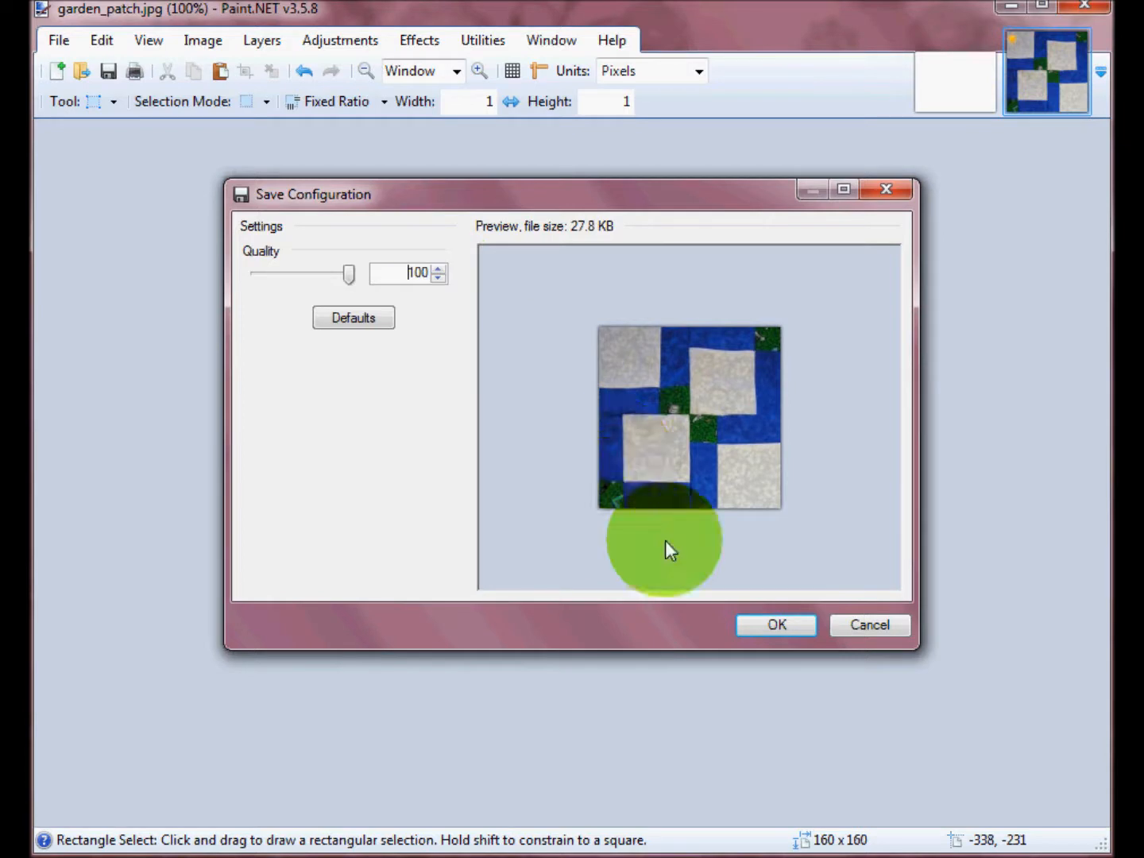
pyautogui.click(765, 629)
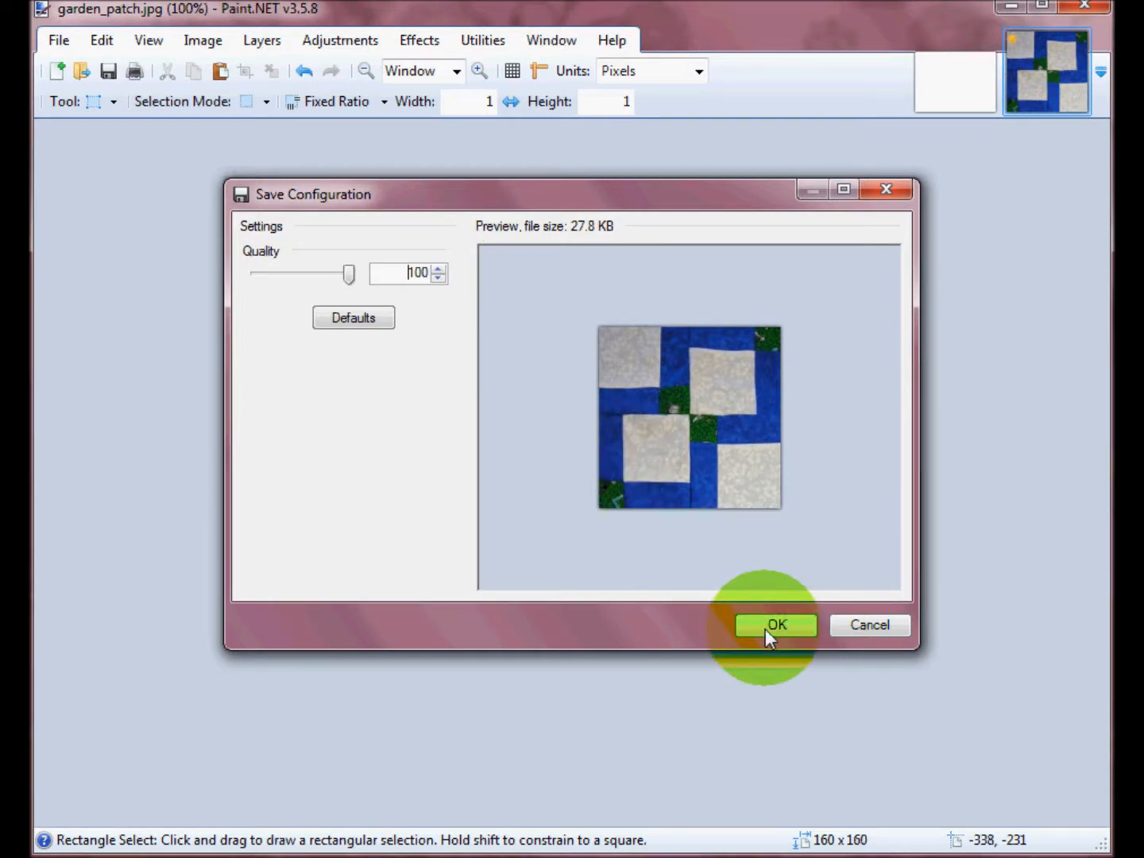